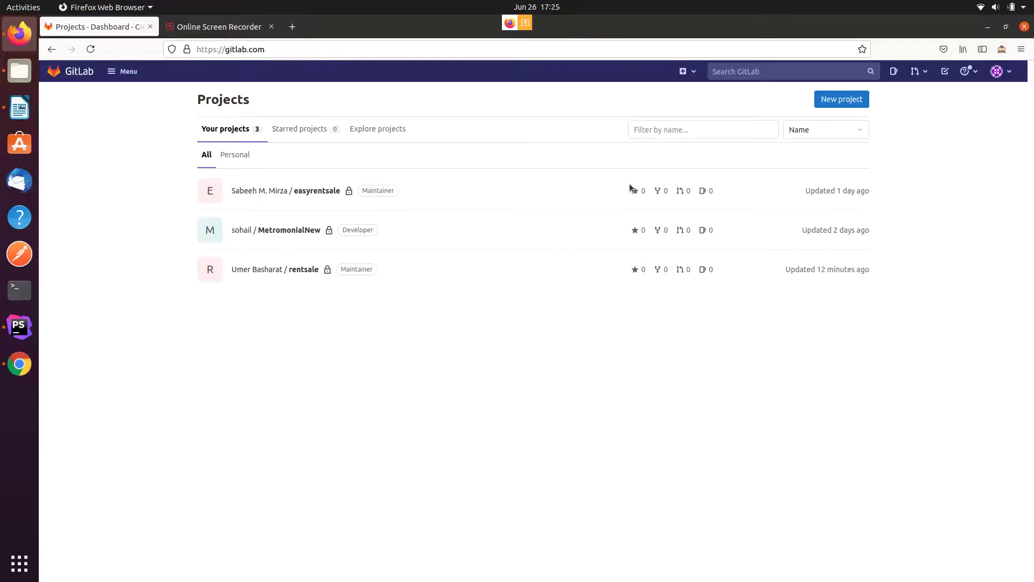
From the Projects dashboard, start a new project and choose the blank project option.
click(838, 104)
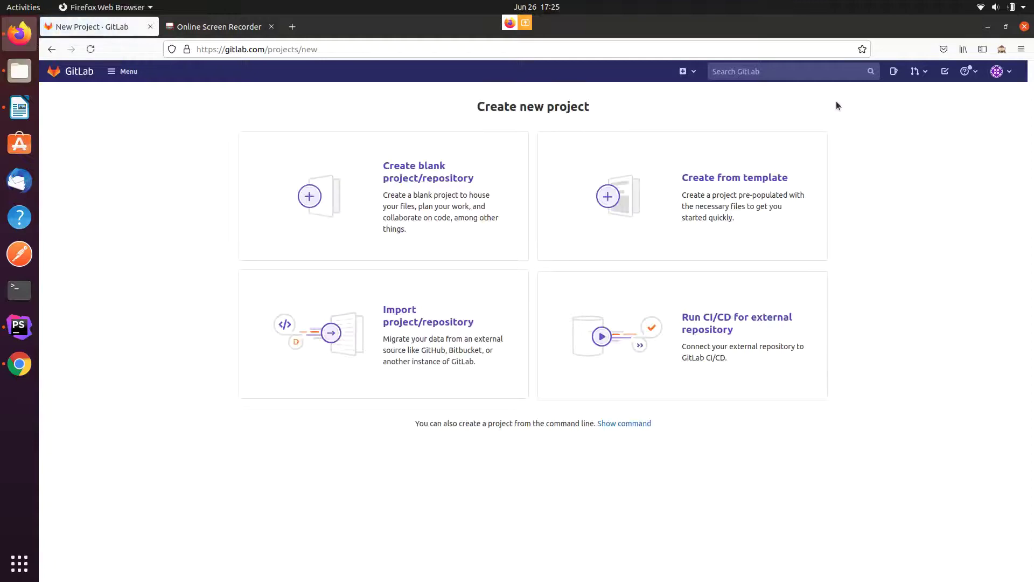
click(434, 196)
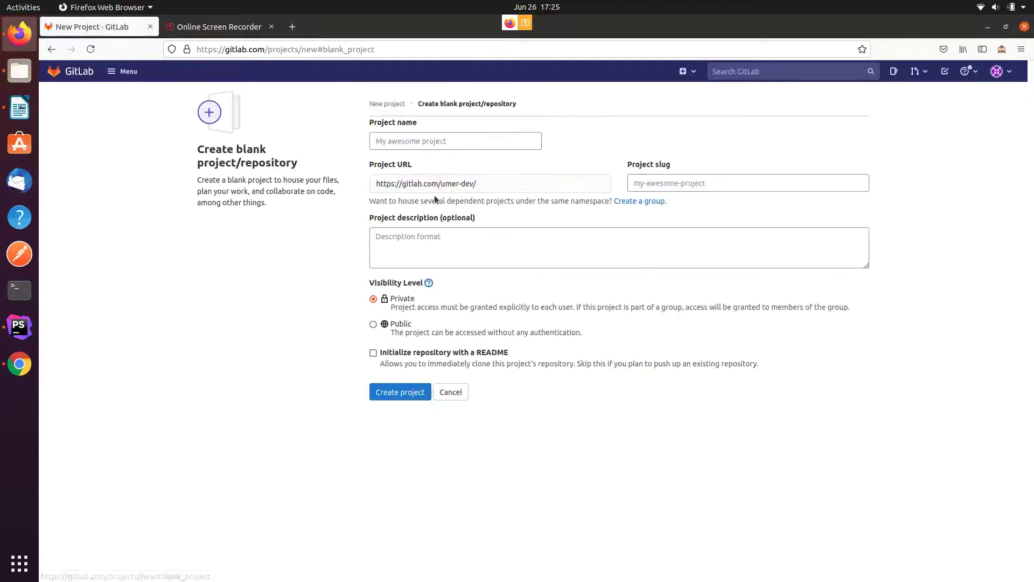
Create the private blank project 'houserentsale', initialized with a README.
click(429, 140)
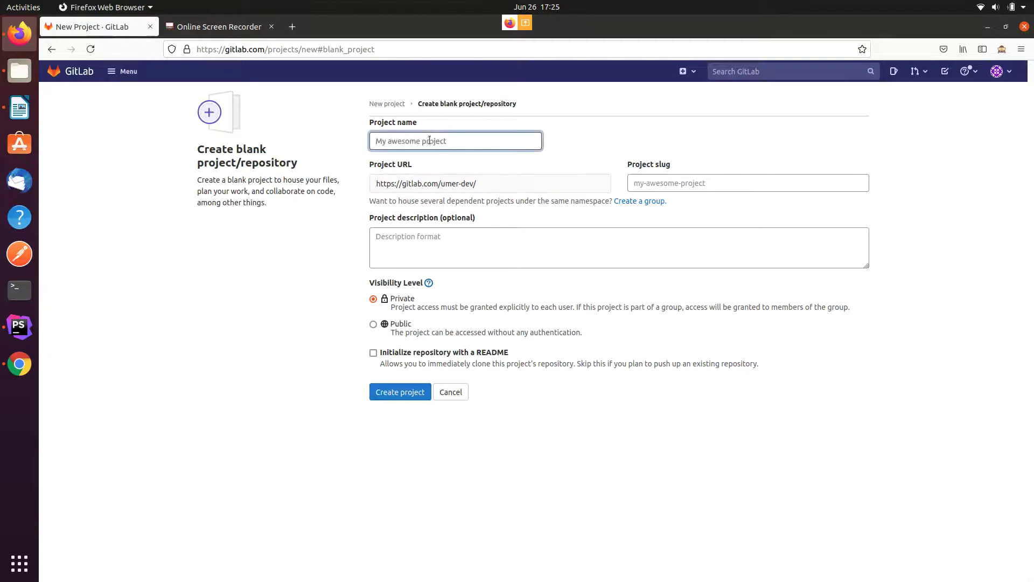
text(h)
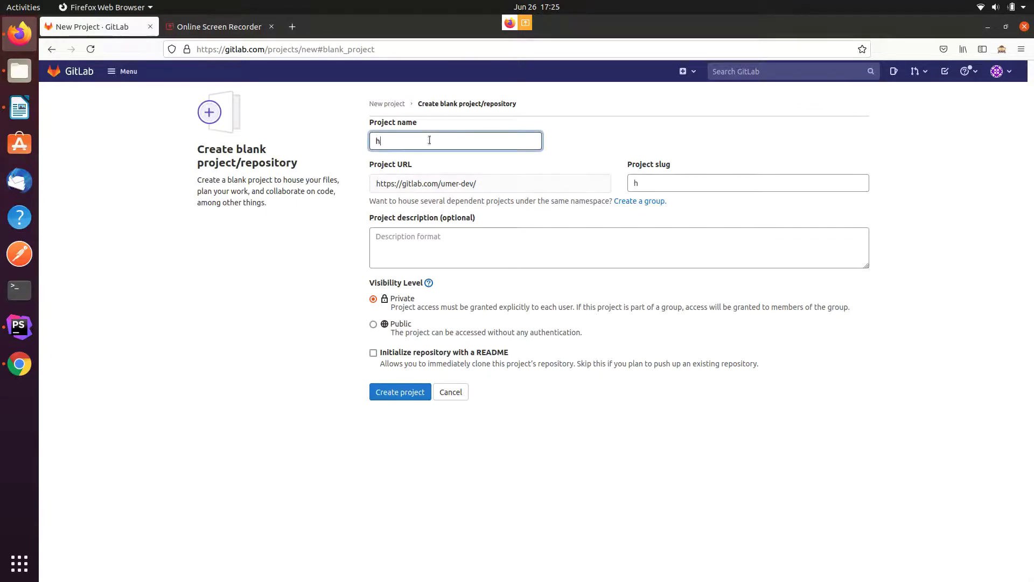
text(ous)
text(erent)
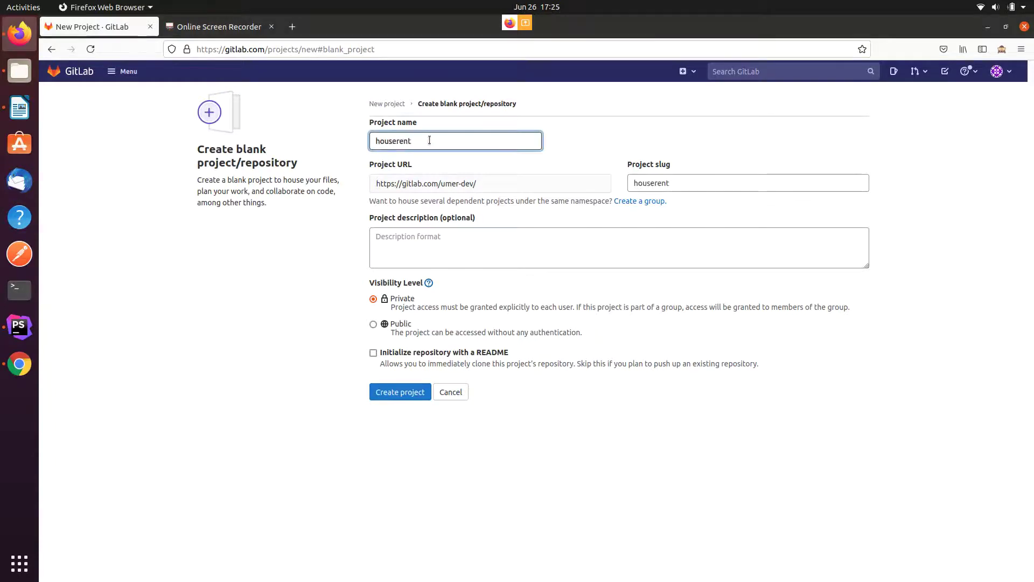
text(sale)
click(373, 354)
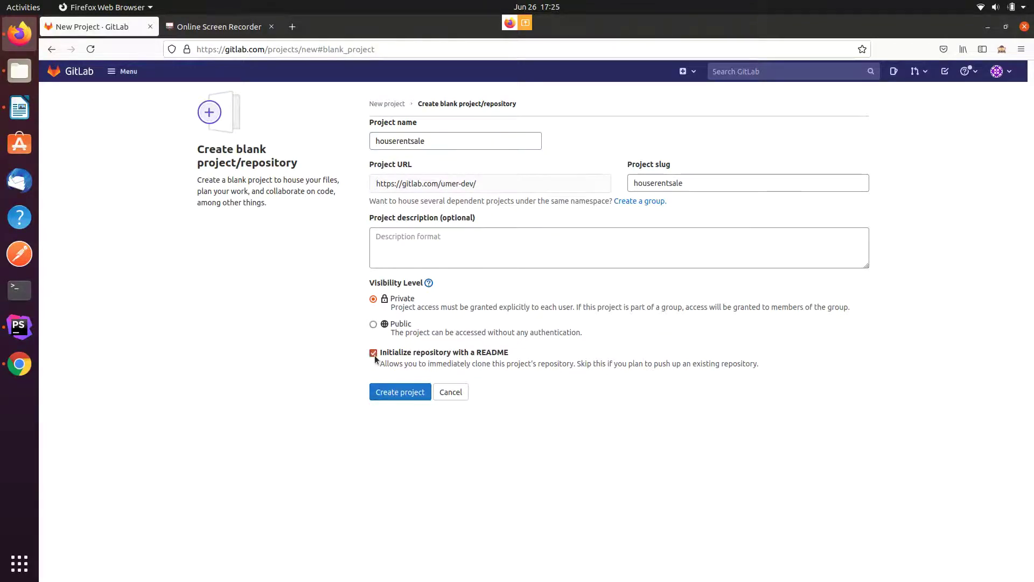
click(399, 396)
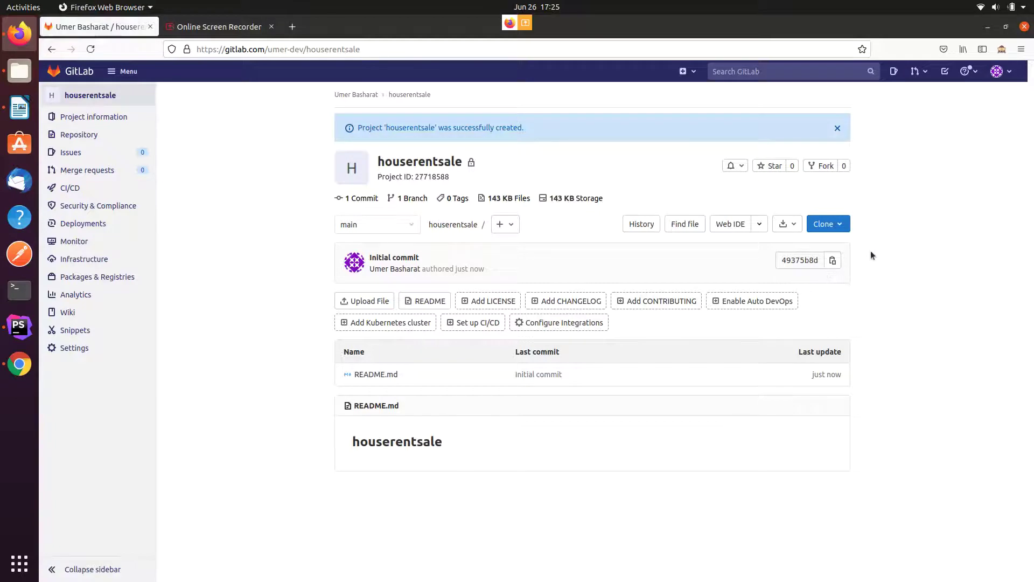
Copy the project's HTTPS clone URL and open a terminal in the /opt/lampp/htdocs folder.
click(831, 224)
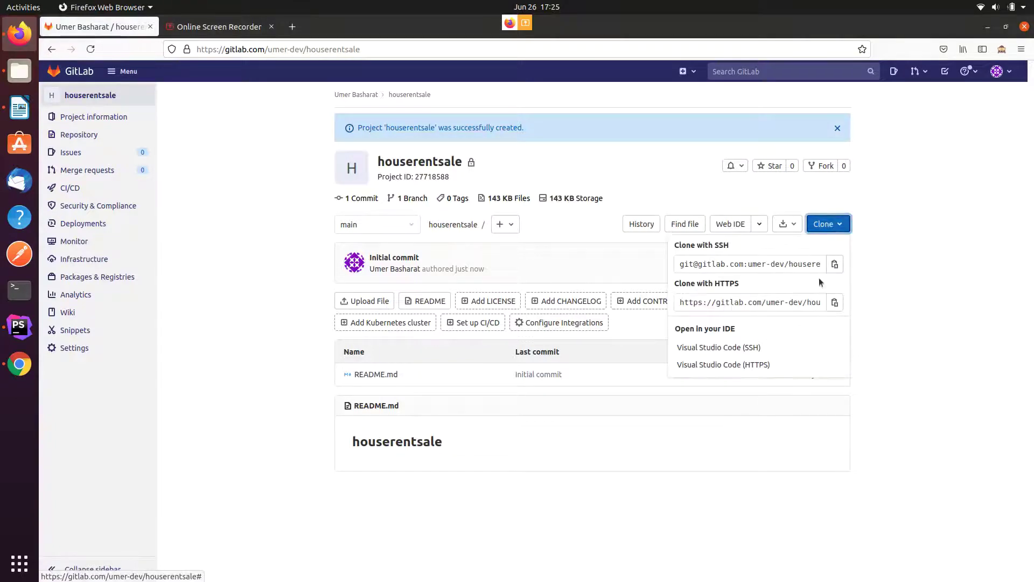
click(834, 302)
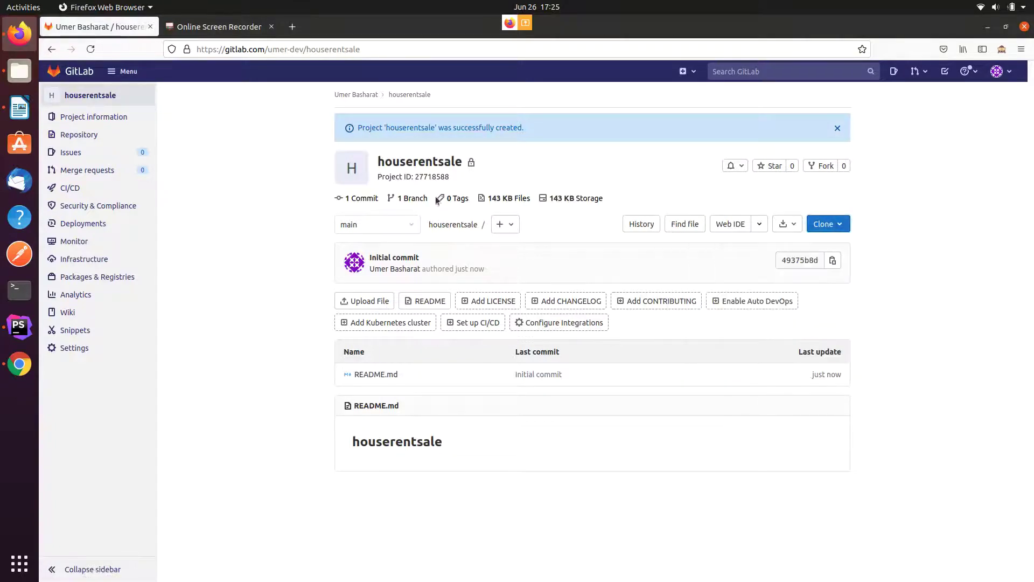
click(19, 69)
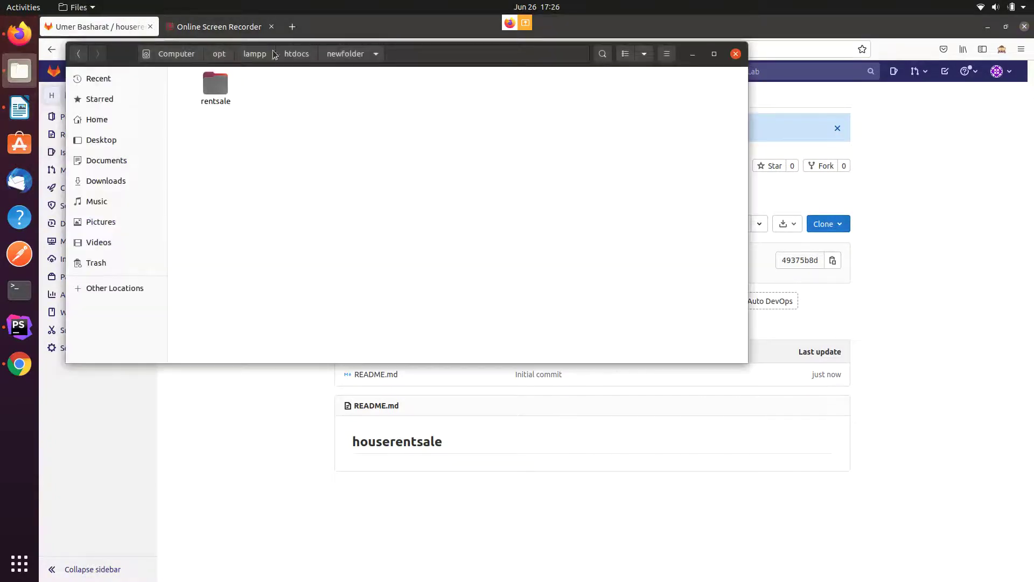
click(295, 54)
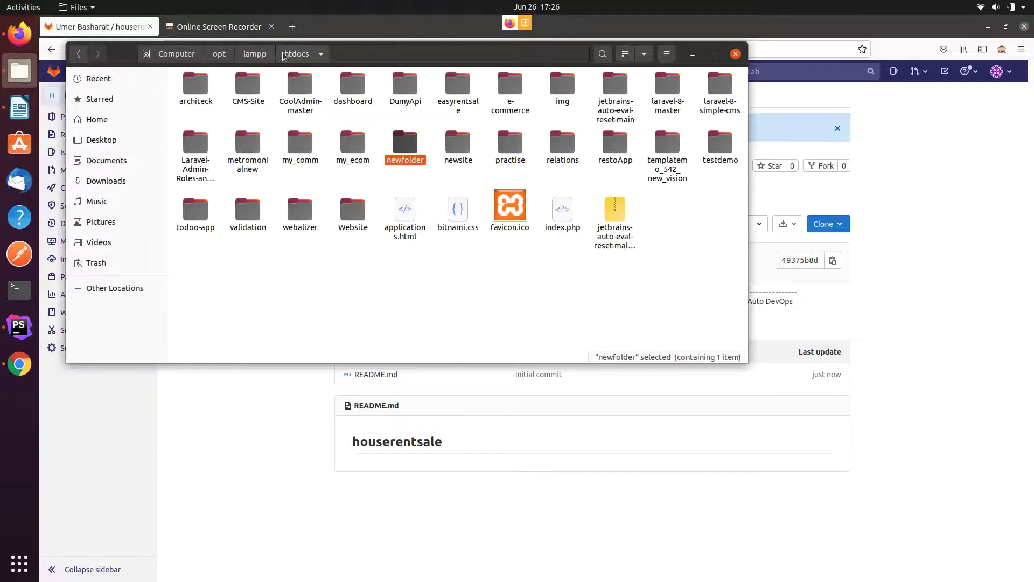
right_click(434, 268)
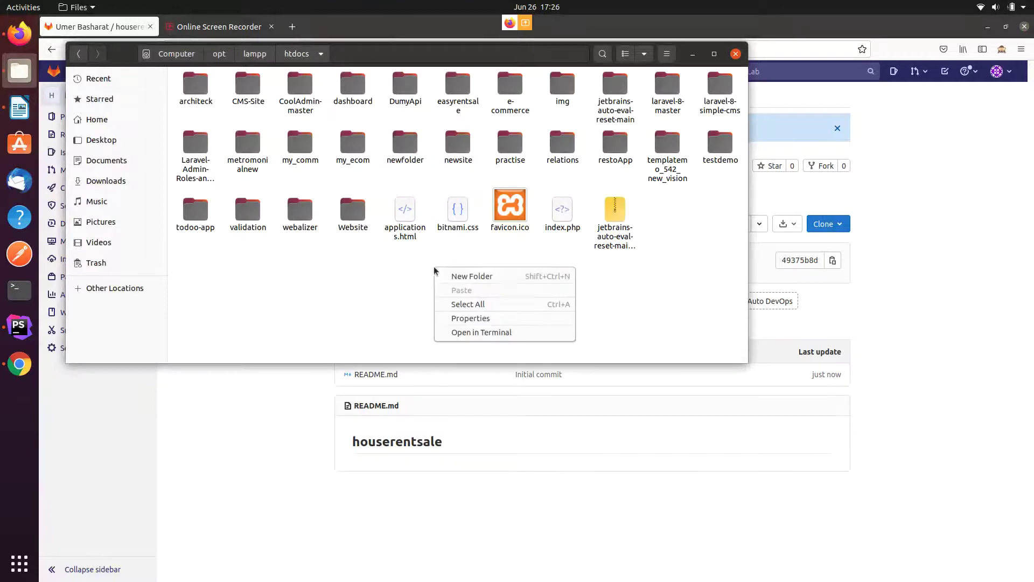
click(468, 333)
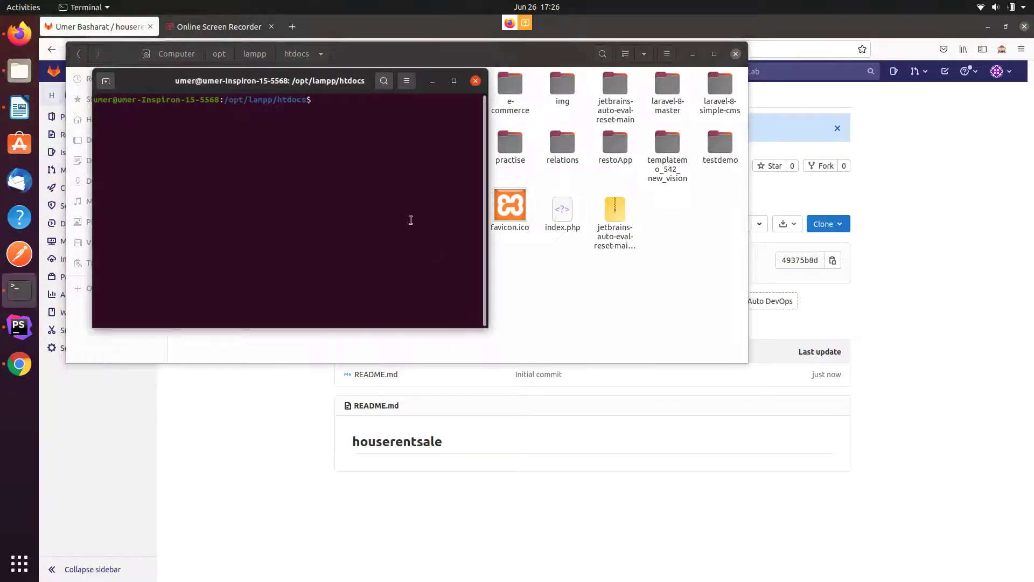
Run git clone with the pasted HTTPS URL, entering the GitLab username and password.
text(git clone)
key(ctrl+shift+v)
key(Return)
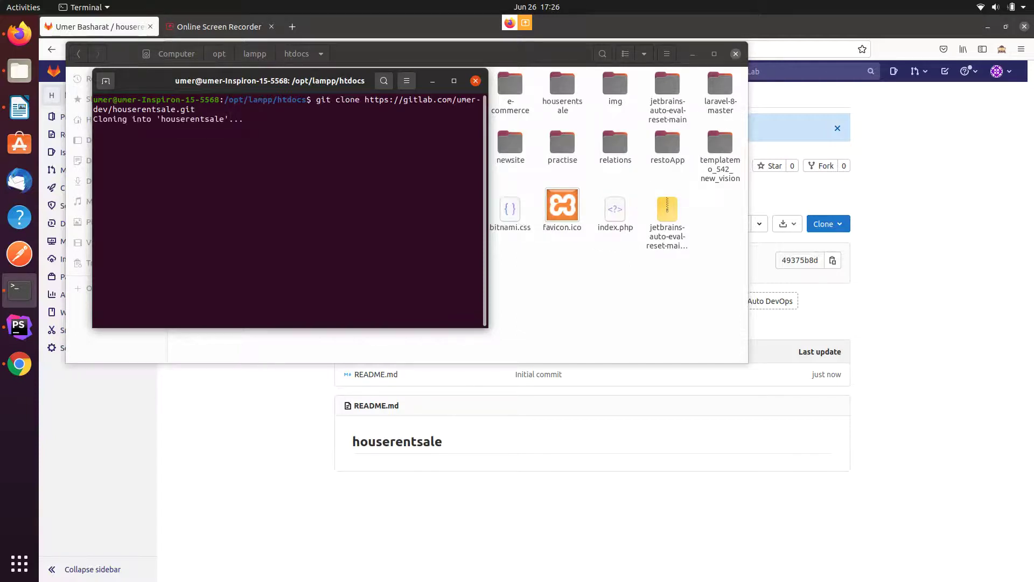
key(Return)
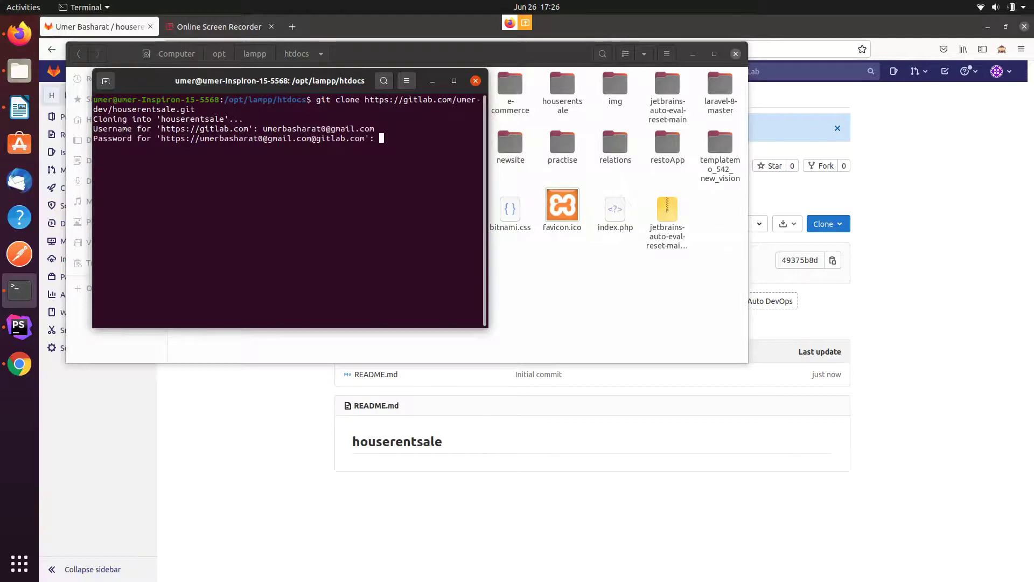
key(Return)
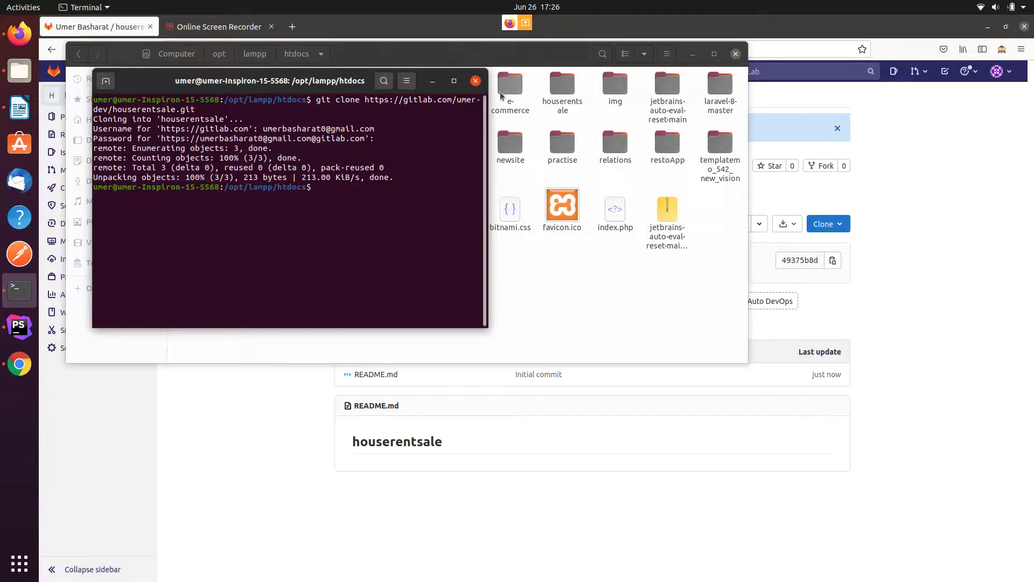
click(434, 83)
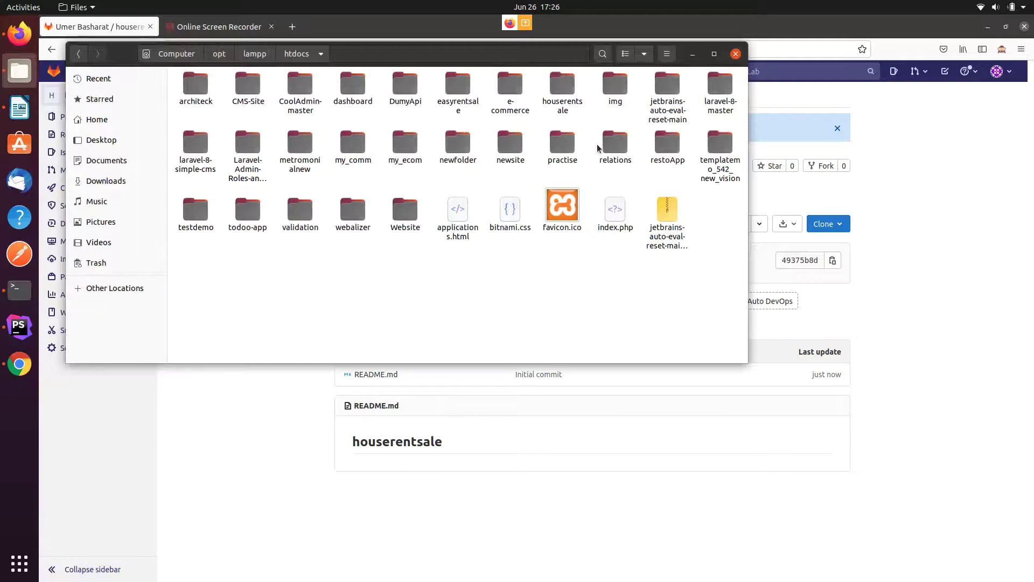
Select all files in the rentsale Laravel project inside htdocs/newfolder.
double_click(559, 88)
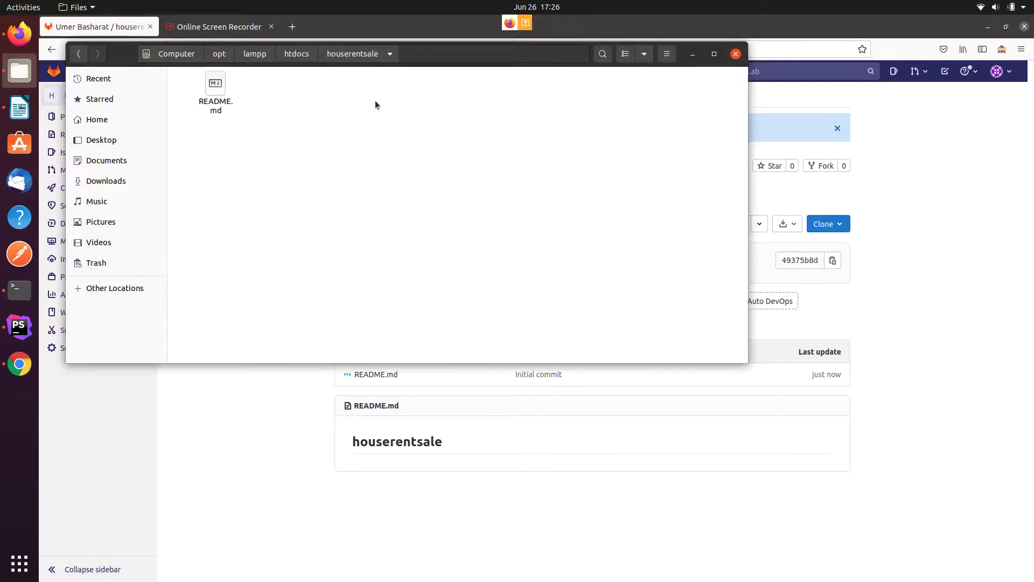
click(303, 58)
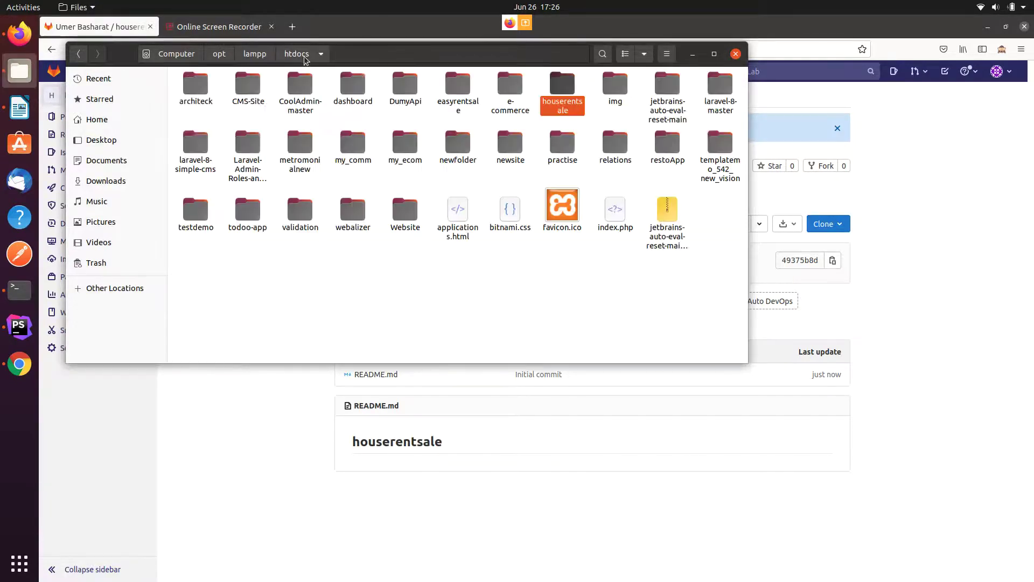
click(455, 141)
double_click(456, 141)
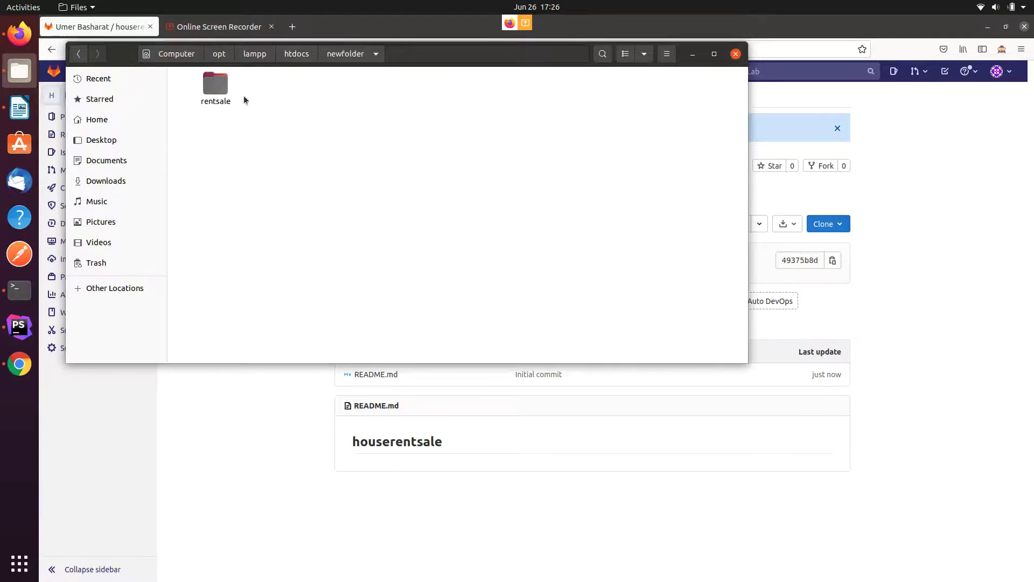
double_click(217, 89)
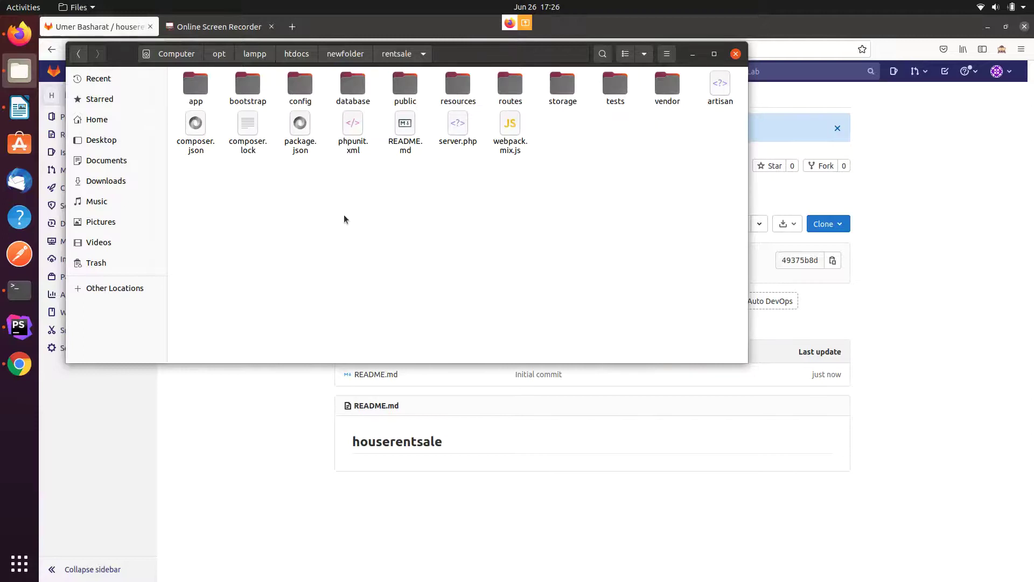
key(ctrl+a)
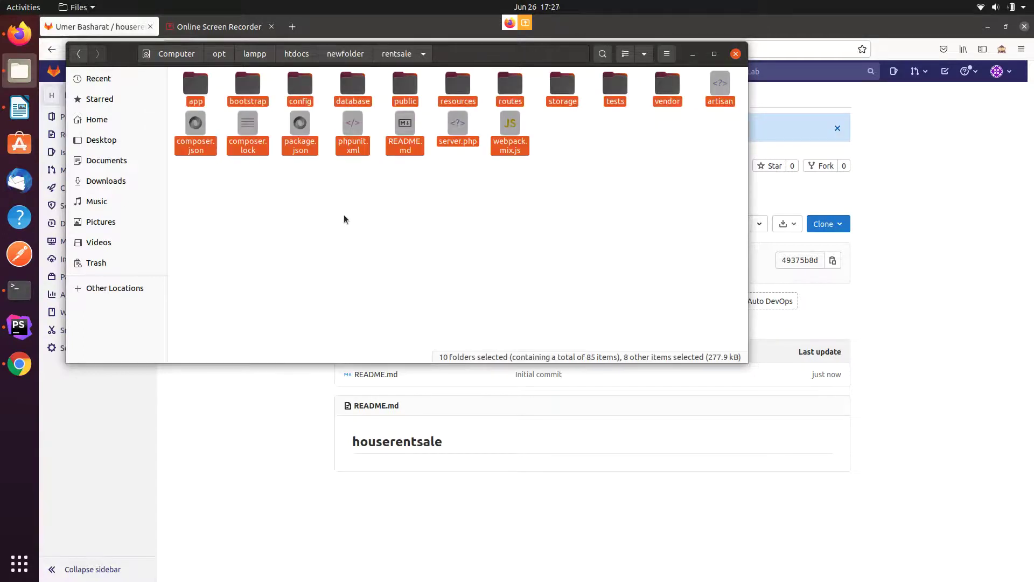
Paste them into houserentsale, skipping the README.md conflict, and open a terminal there.
click(297, 54)
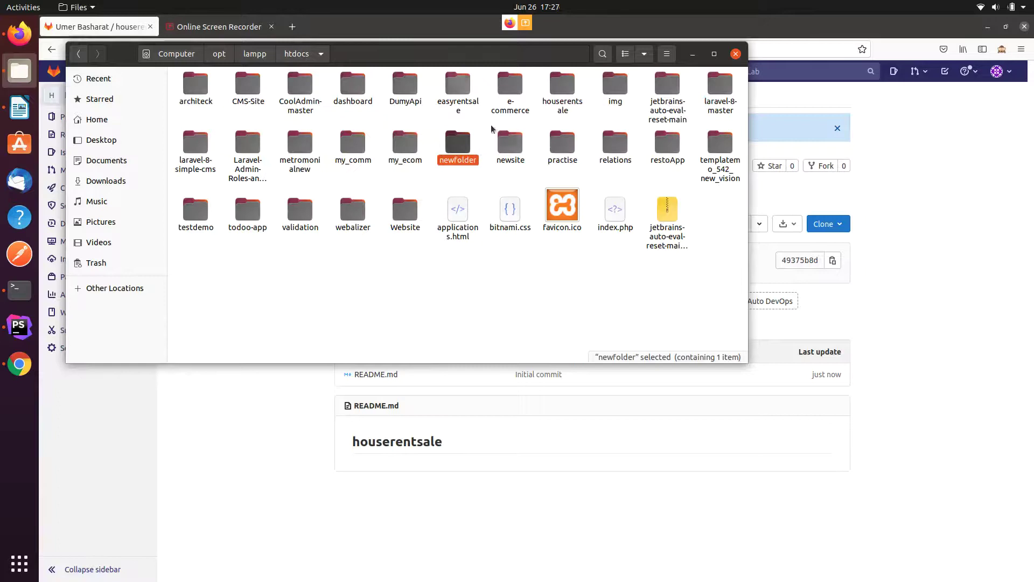
double_click(567, 88)
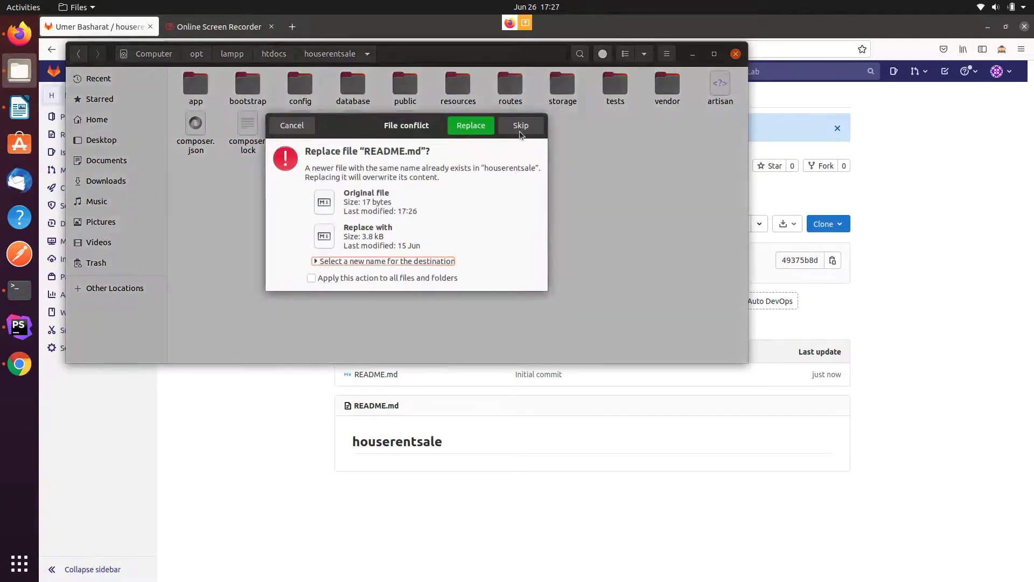
click(519, 131)
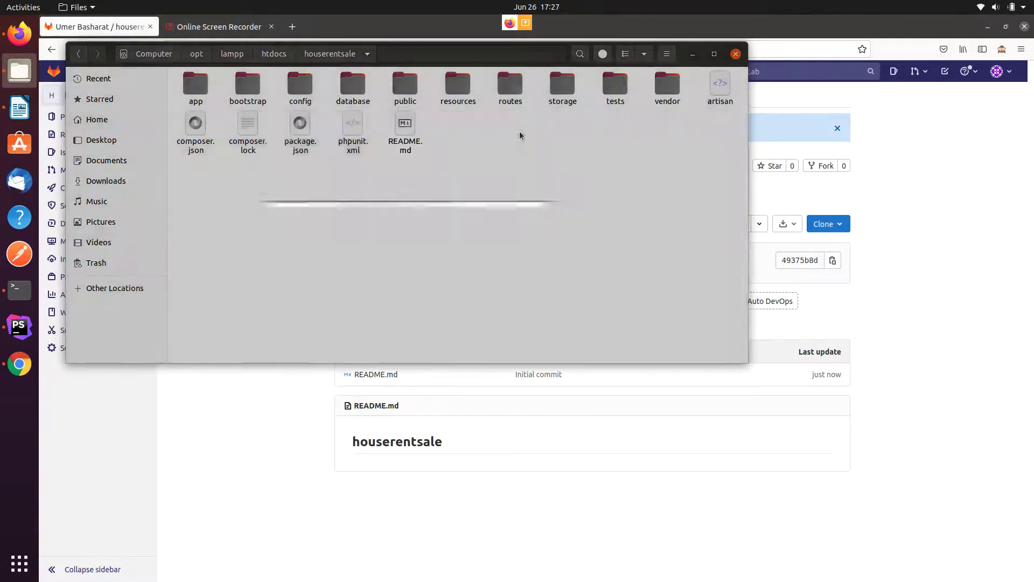
click(464, 211)
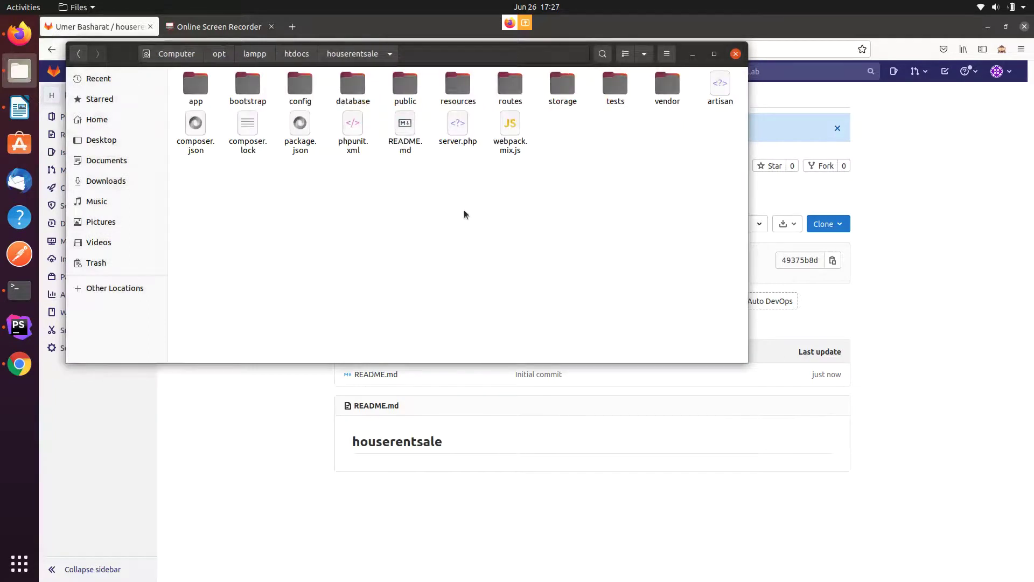
right_click(465, 210)
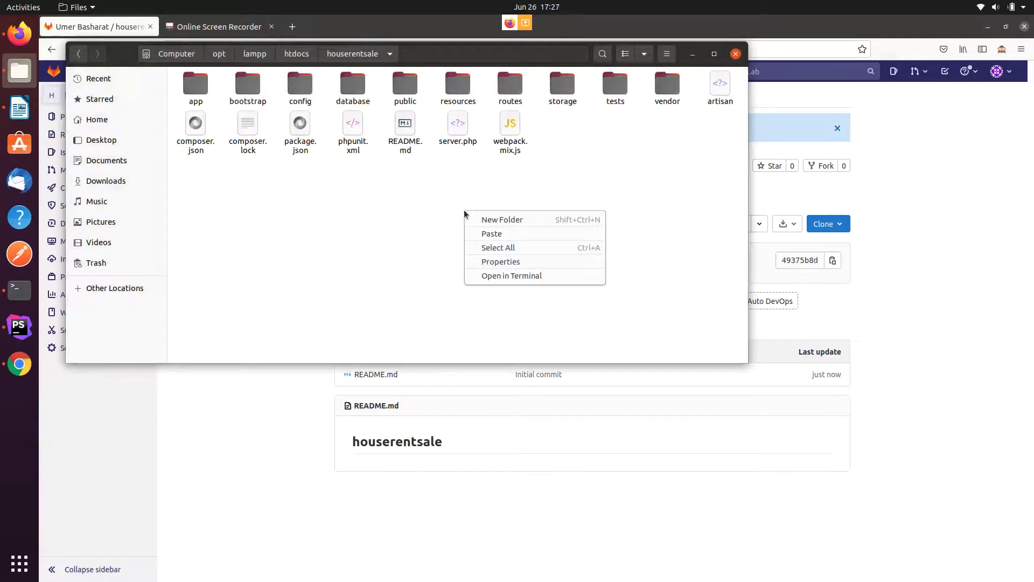
click(486, 275)
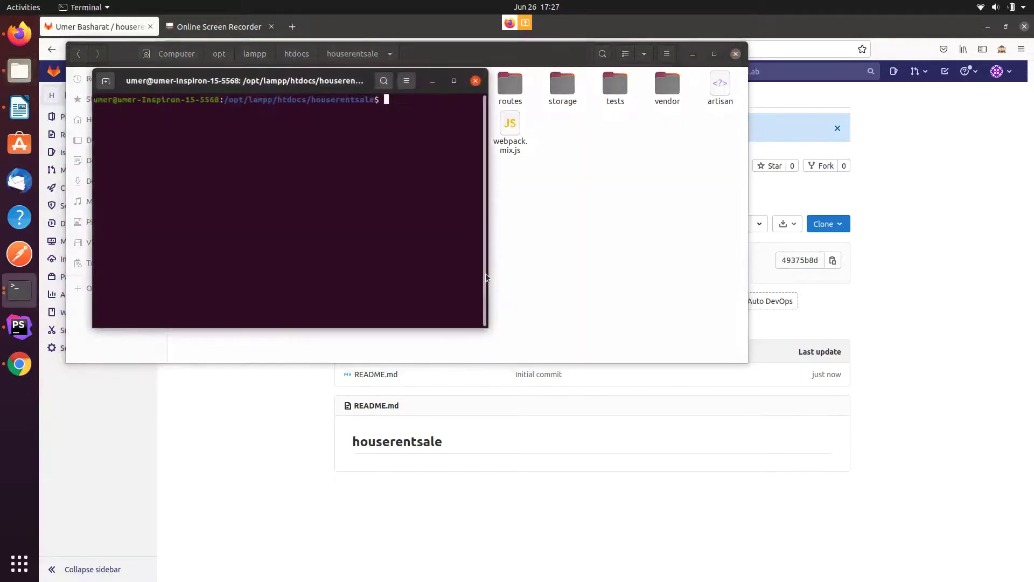
Check git status and stage all the new files with git add.
text(git)
text(s)
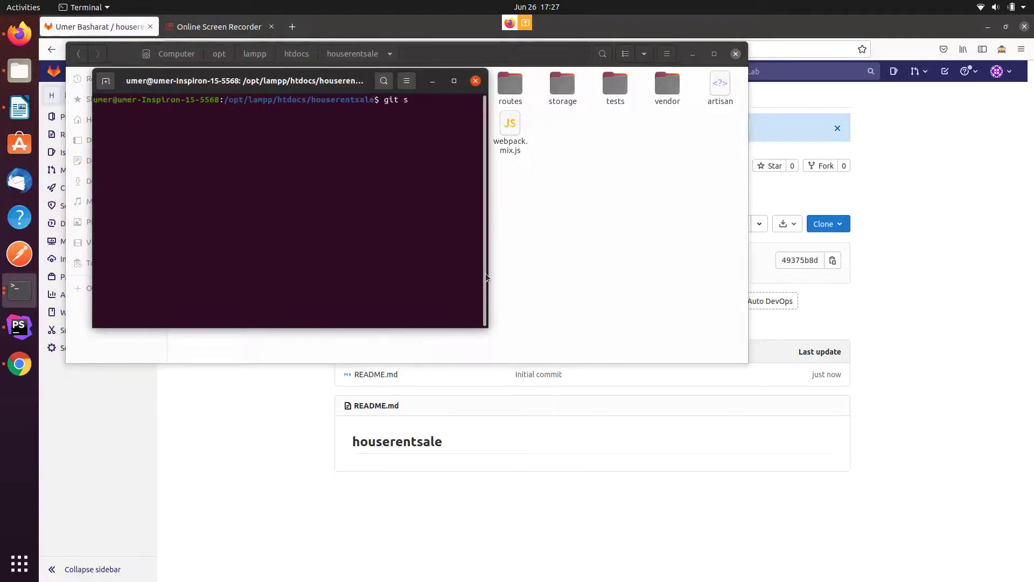
text(tatus)
key(Return)
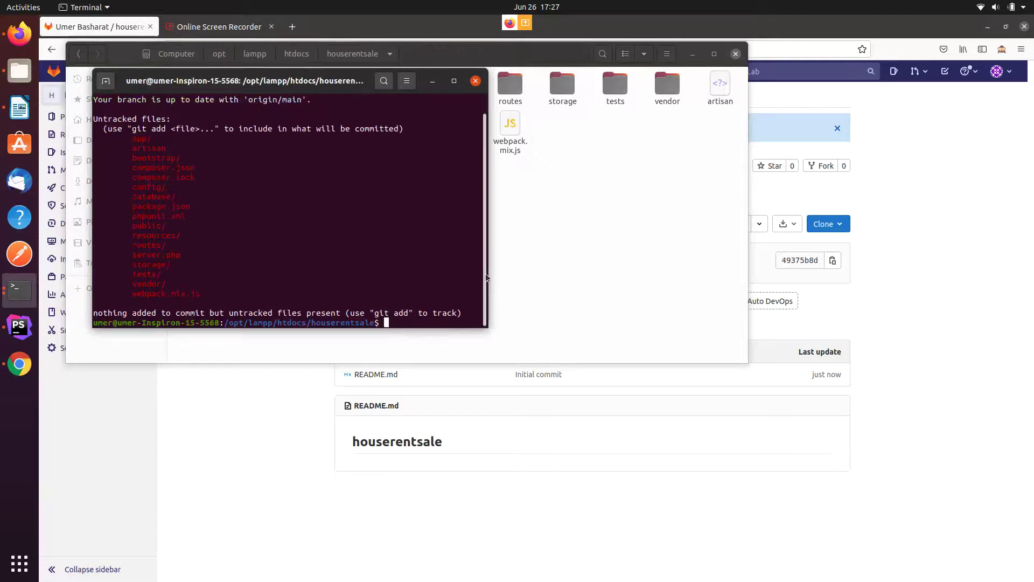
text(git add)
text( .)
key(Return)
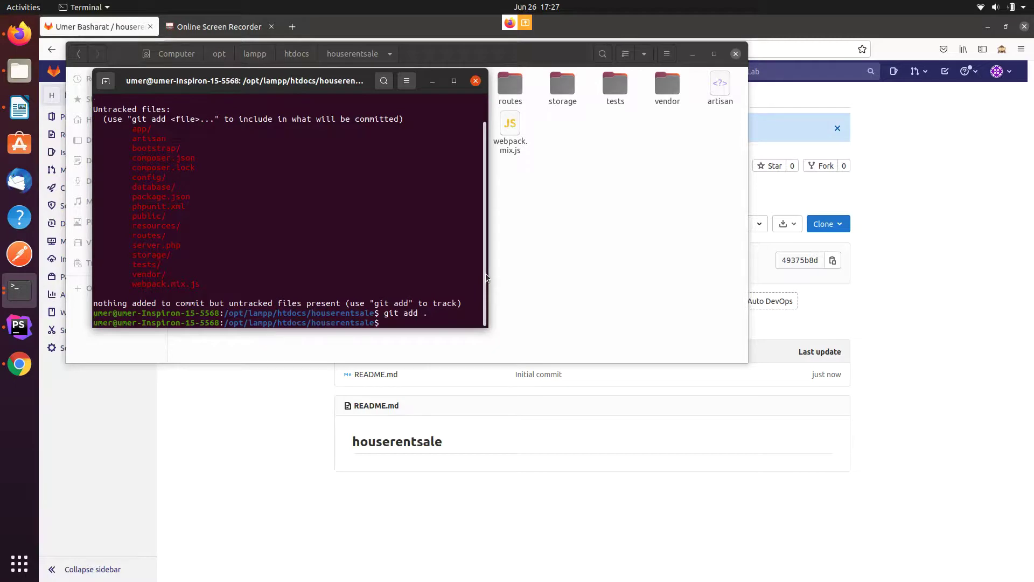
Commit the staged files with message "houserentsale" and enter git push origin main.
text(git )
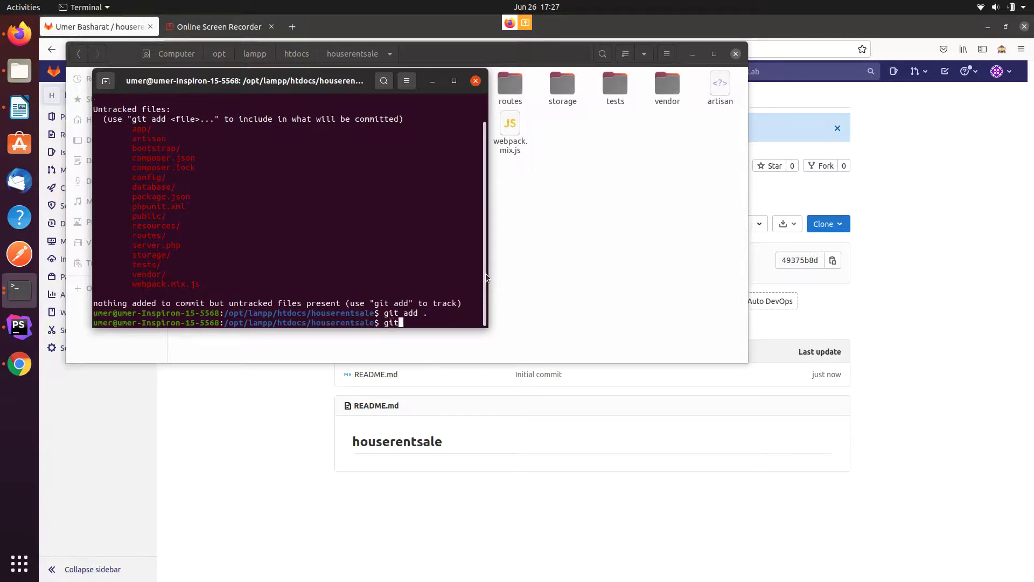
text(commit -m)
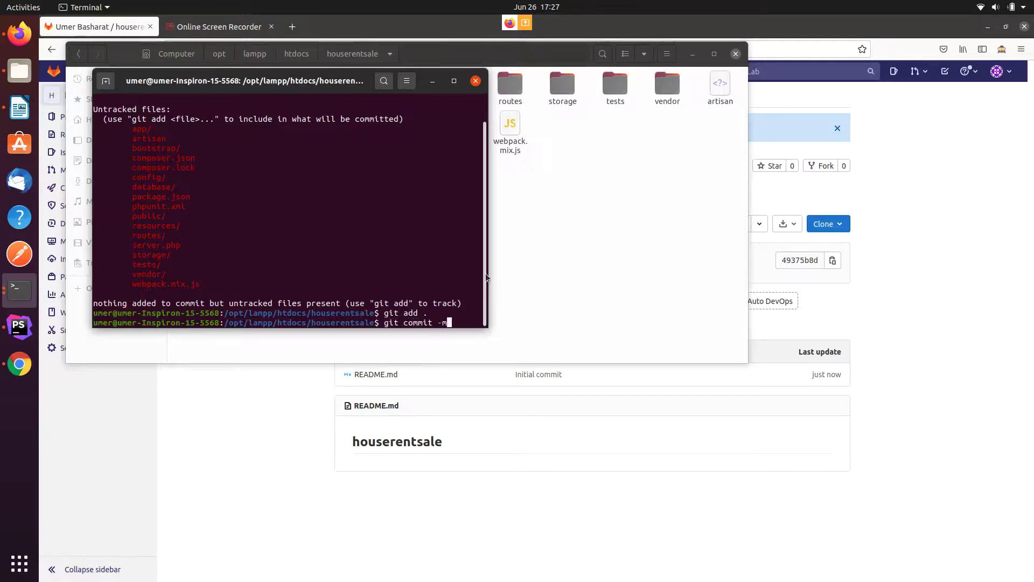
text( ")
text(hous)
text(e)
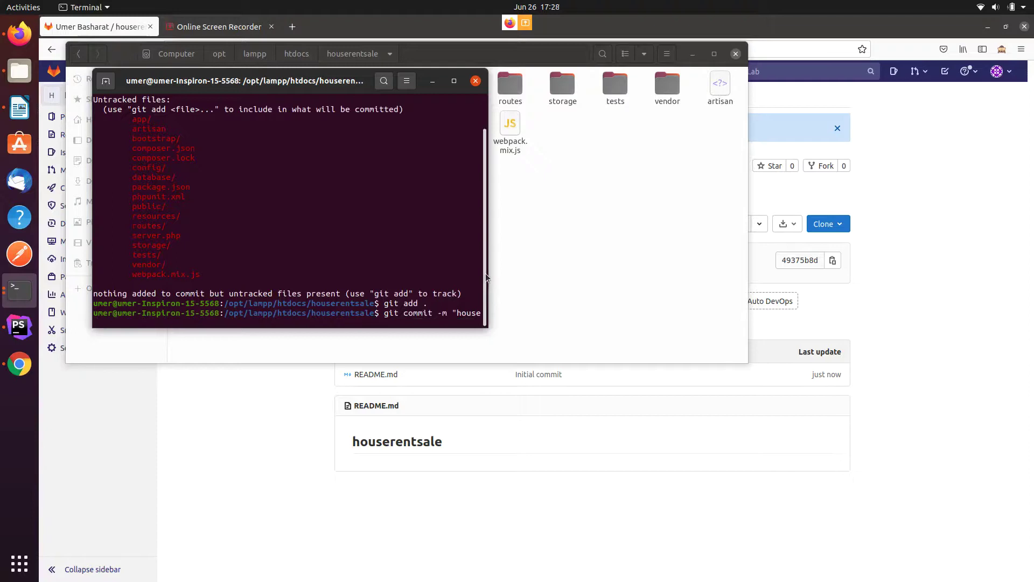
text(ent)
key(BackSpace)
key(BackSpace)
key(BackSpace)
key(BackSpace)
text(e)
text(rentsale")
key(Return)
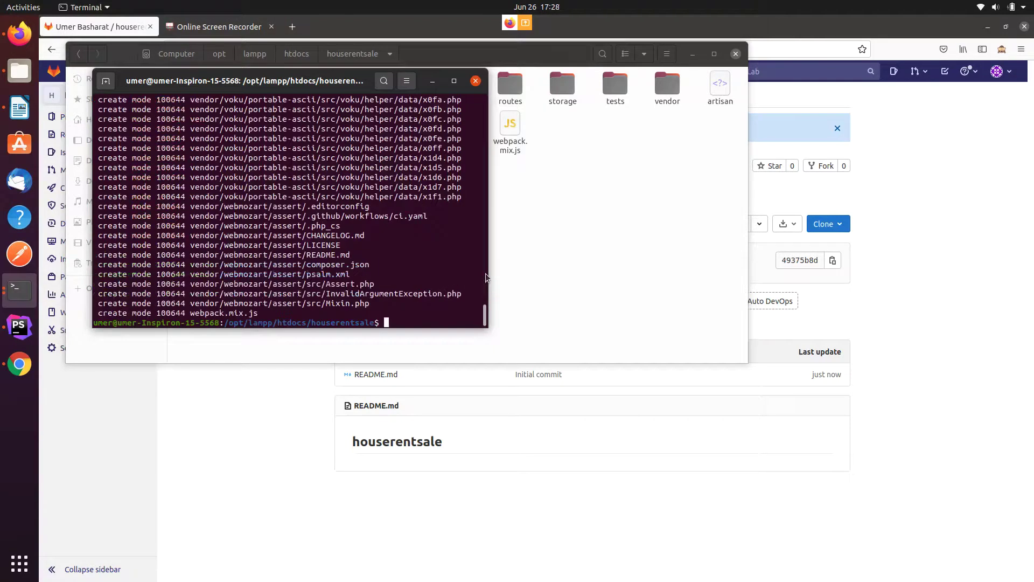
text(git)
text(push)
text( origin main)
Run git push origin main, supplying the GitLab username and password, and let it upload.
key(Return)
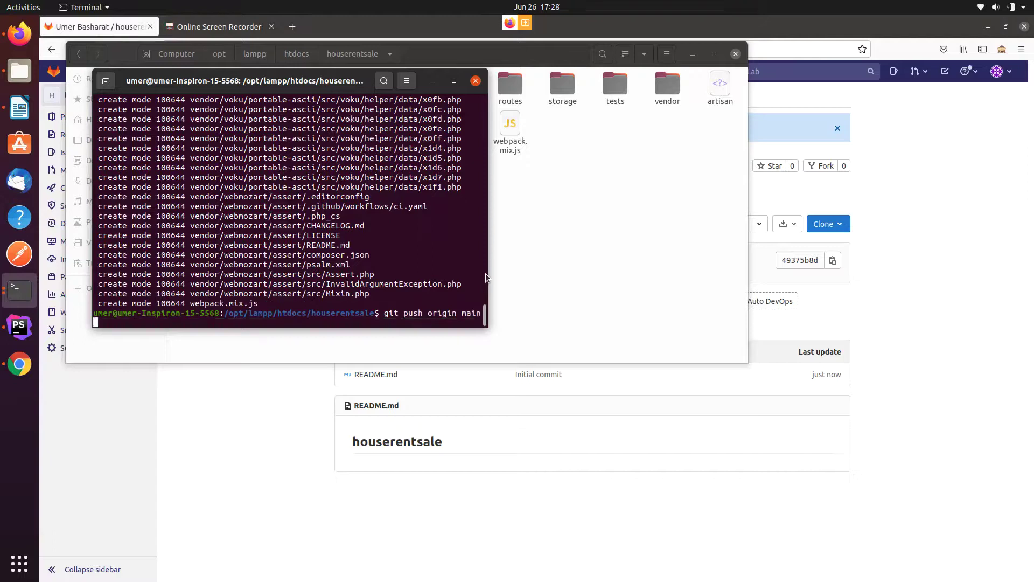
key(Return)
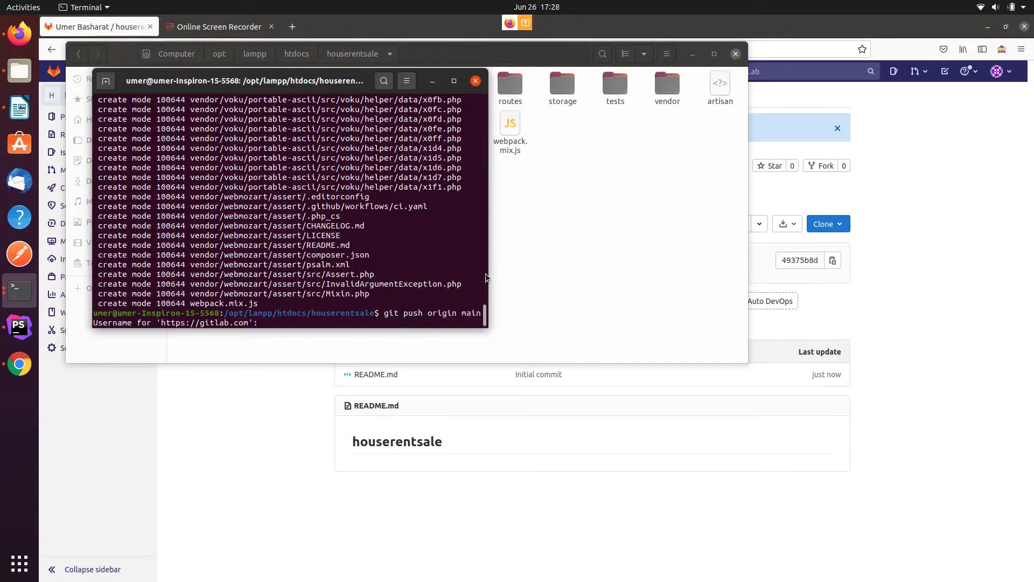
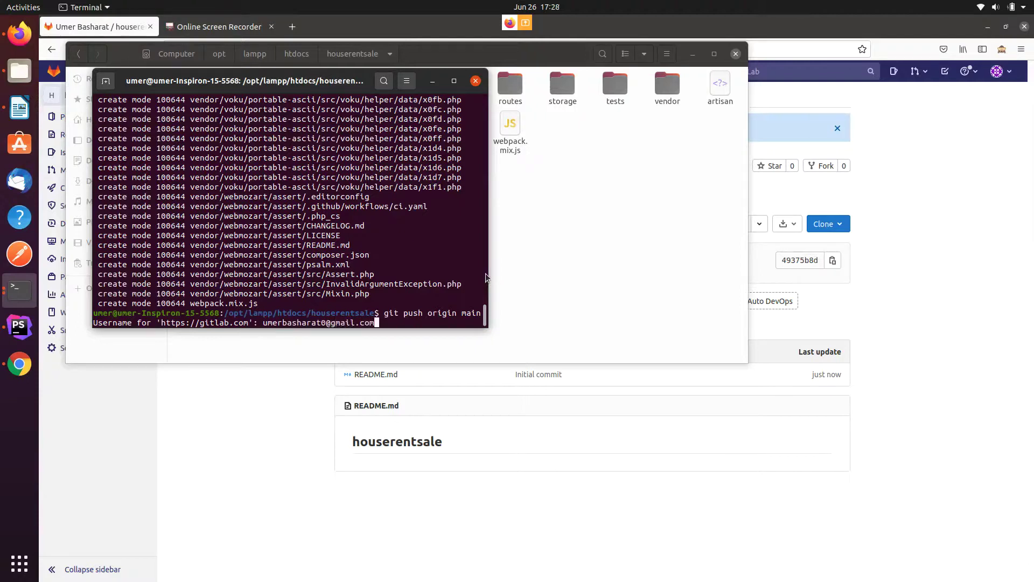
key(Return)
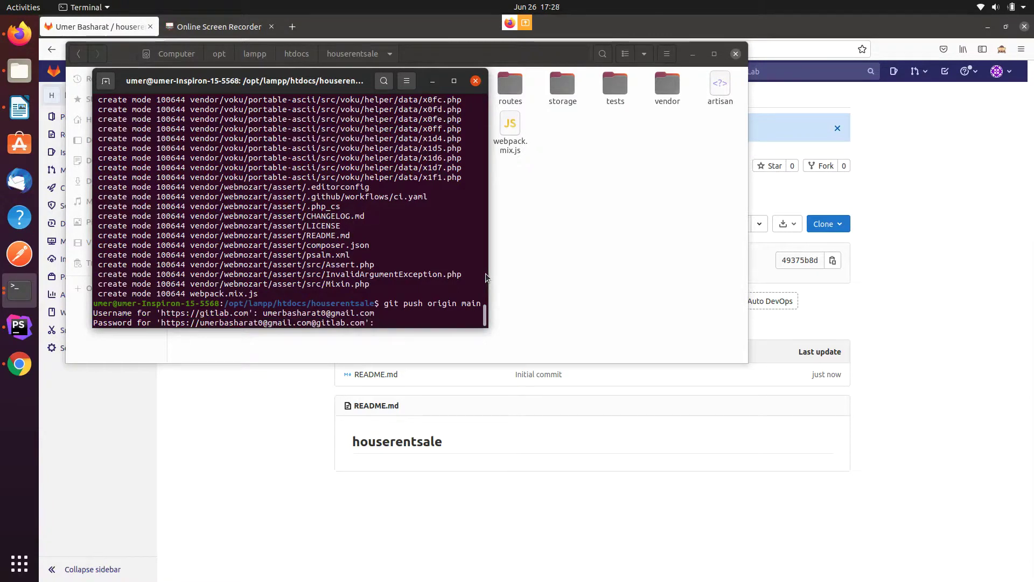
key(Return)
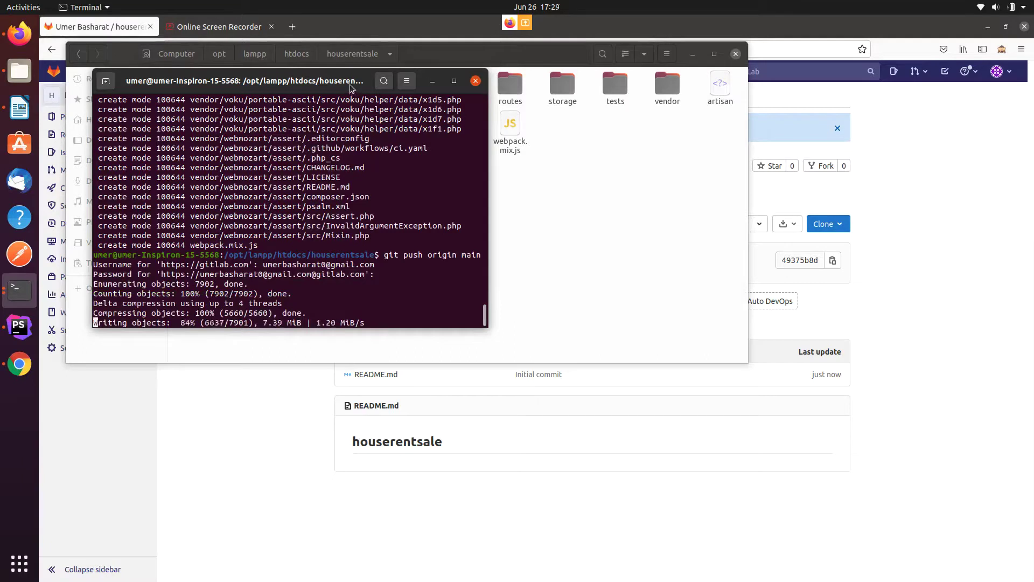
drag(349, 82, 527, 218)
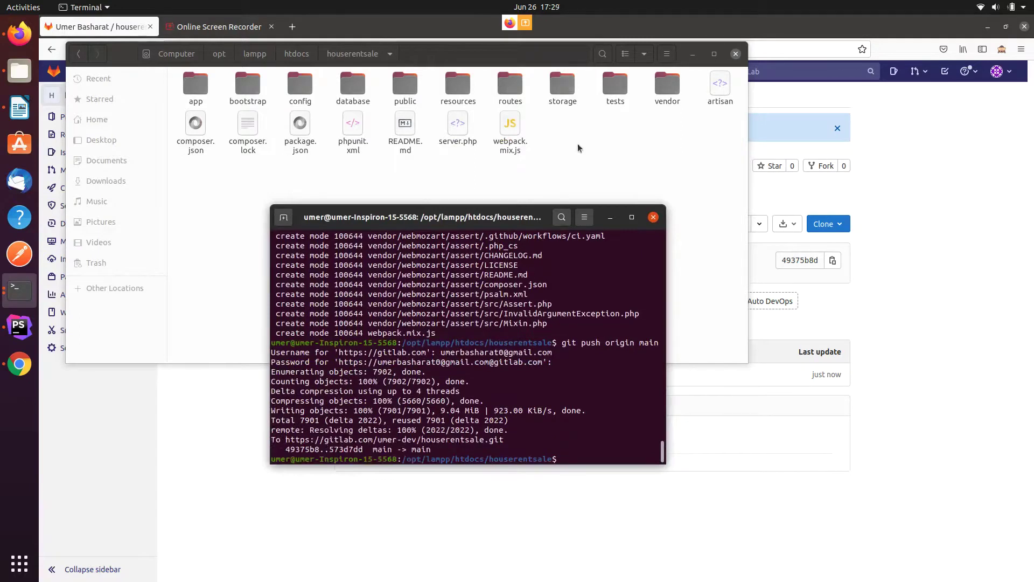
Reload the houserentsale GitLab page and scroll through the pushed Laravel folders and files.
click(610, 217)
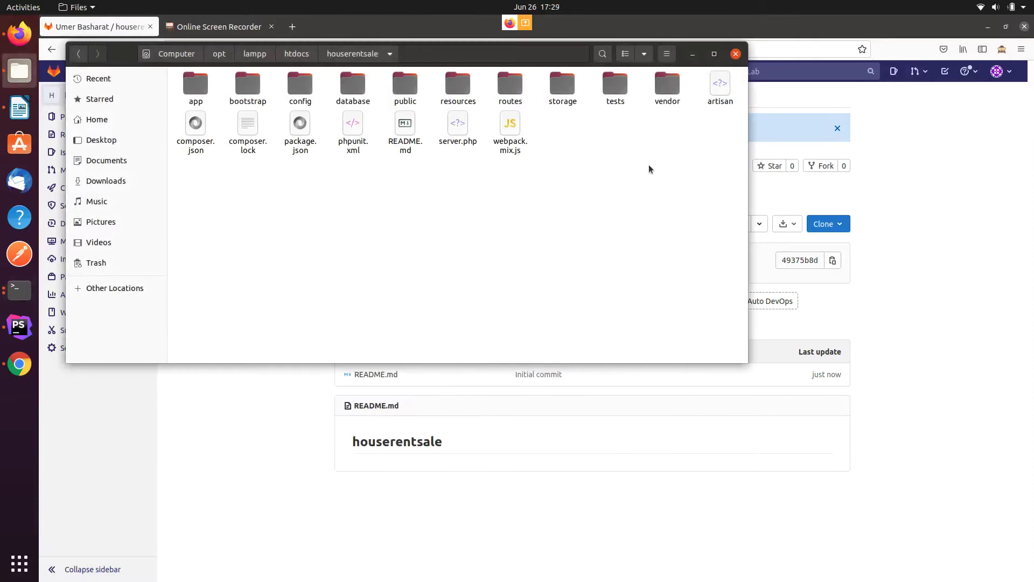
click(693, 56)
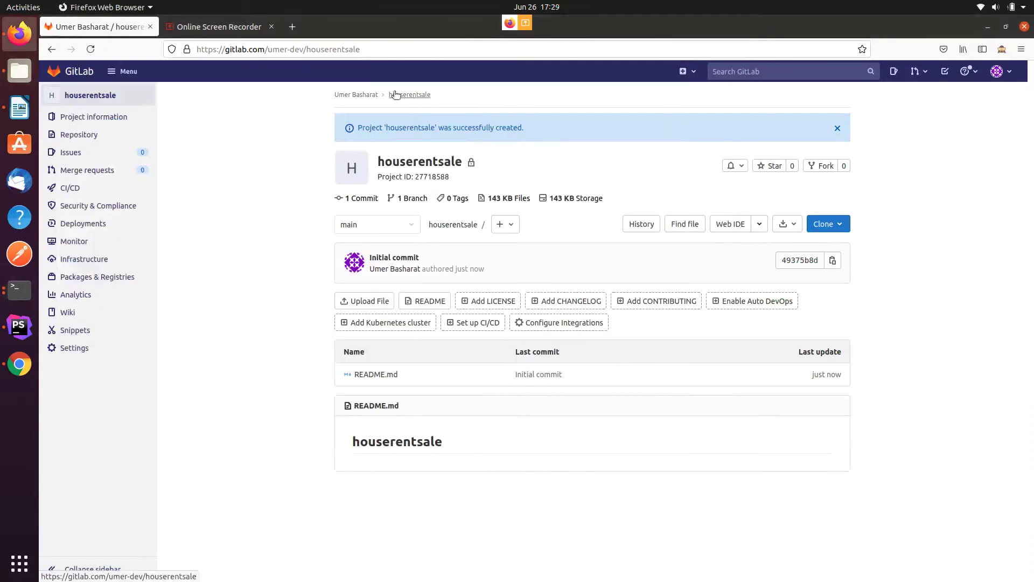
click(90, 50)
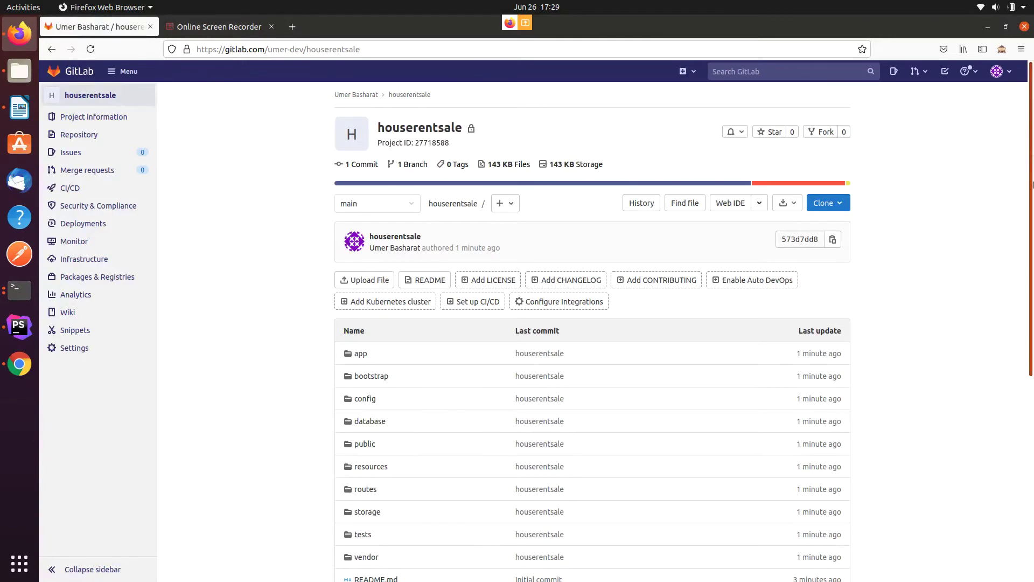
click(1026, 379)
scroll(1025, 378, up, 5)
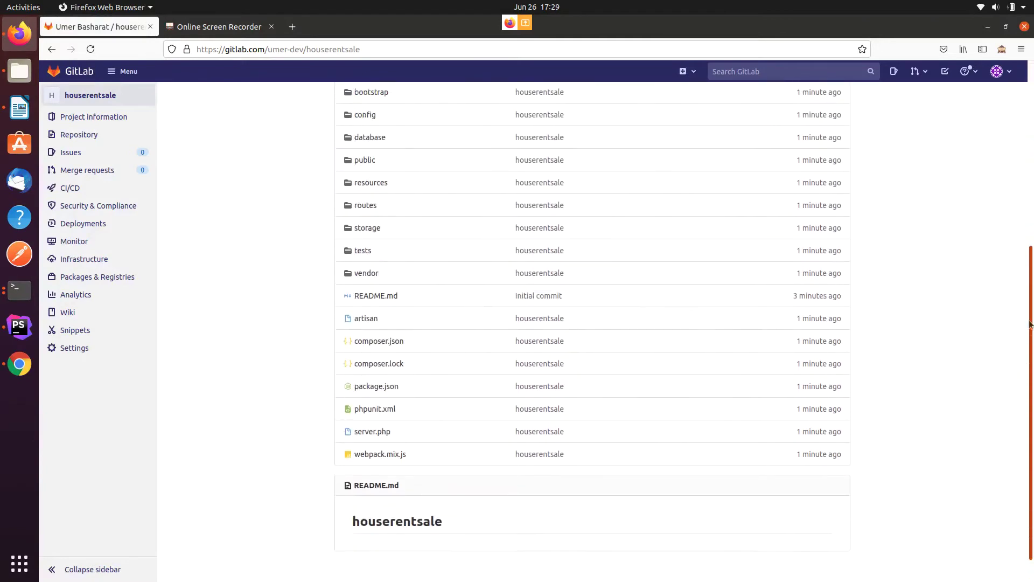